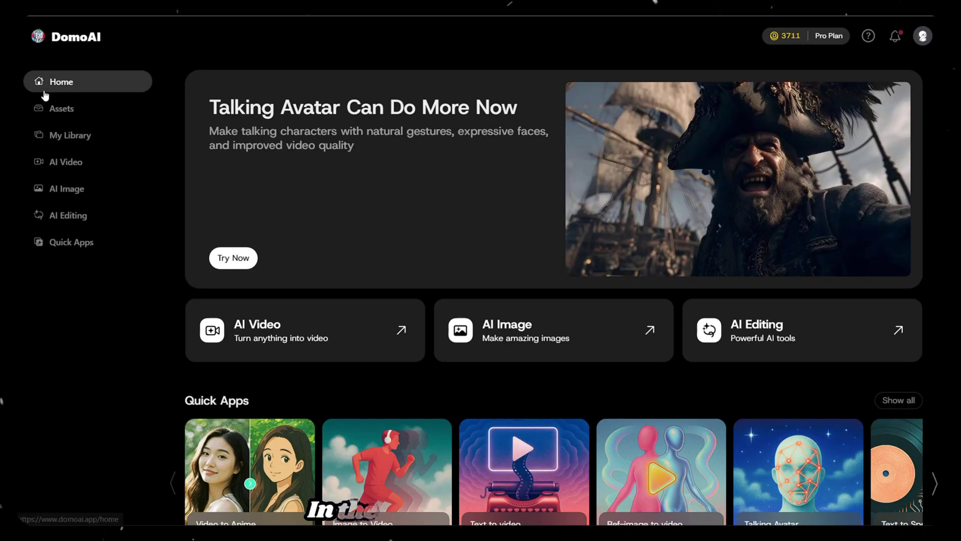
- Open the sunset dancing-girl card in Inspirations and remix it into Image to Video
scroll(431, 179, "down", 10)
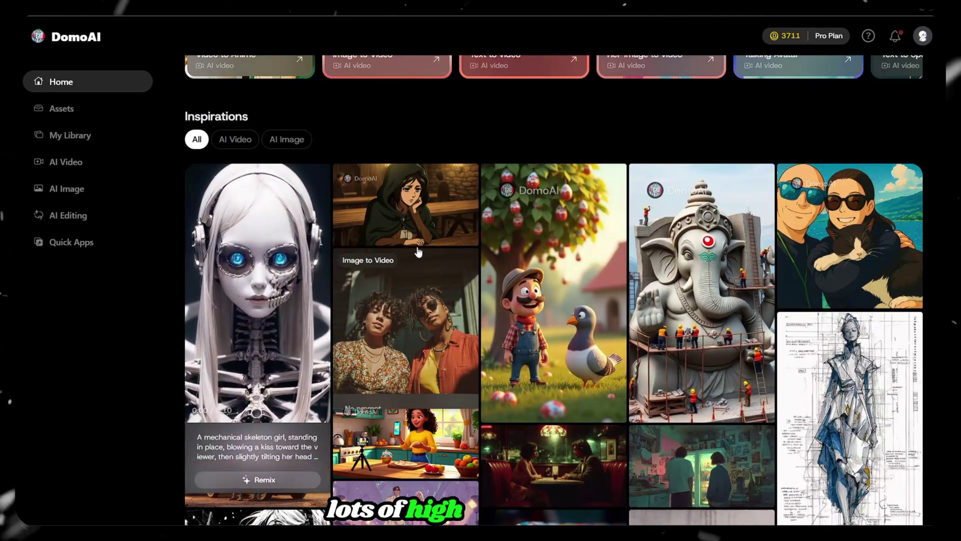
scroll(429, 289, "down", 10)
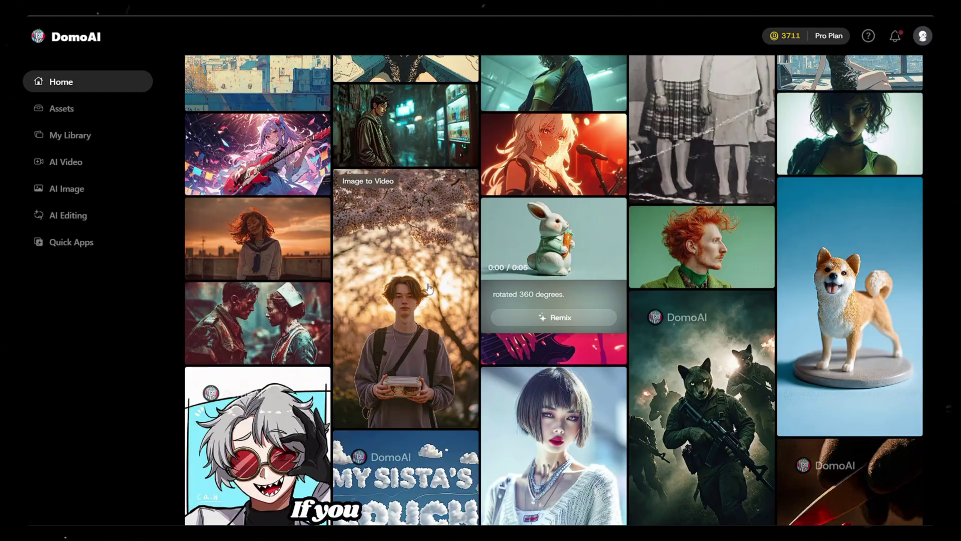
left_click(250, 249)
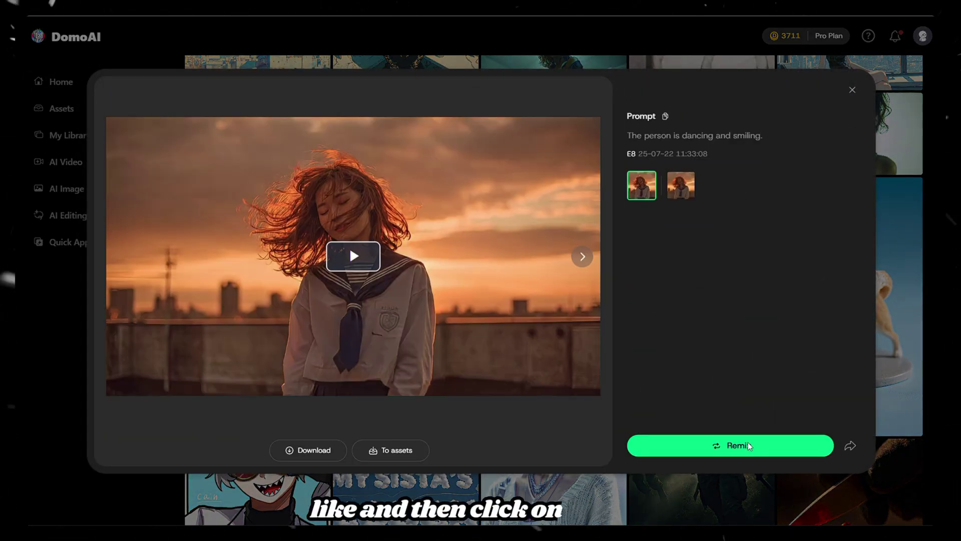
left_click(750, 445)
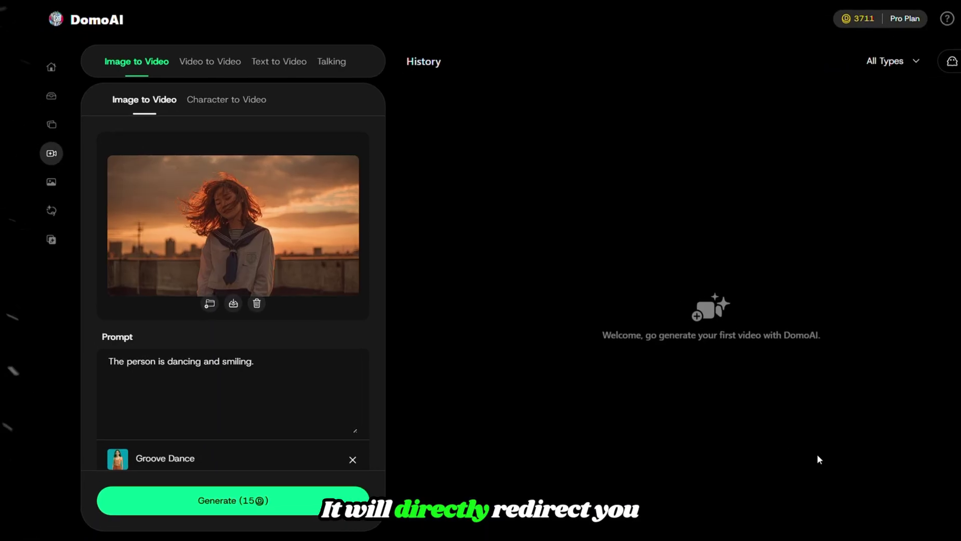
- Generate a 10s 9:16 Crane Up video prompted 'The person is walking forward'
scroll(422, 284, "down", 3)
left_click(319, 256)
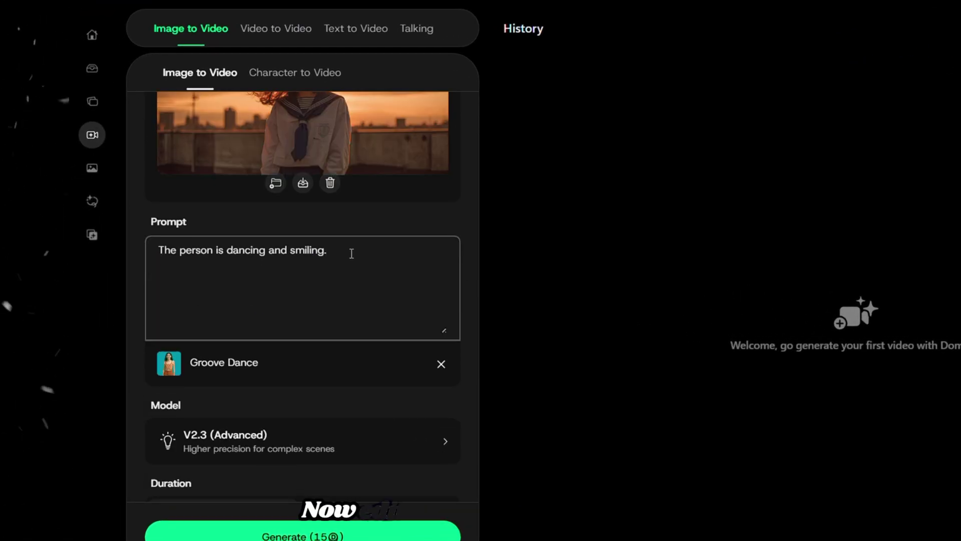
left_click(415, 369)
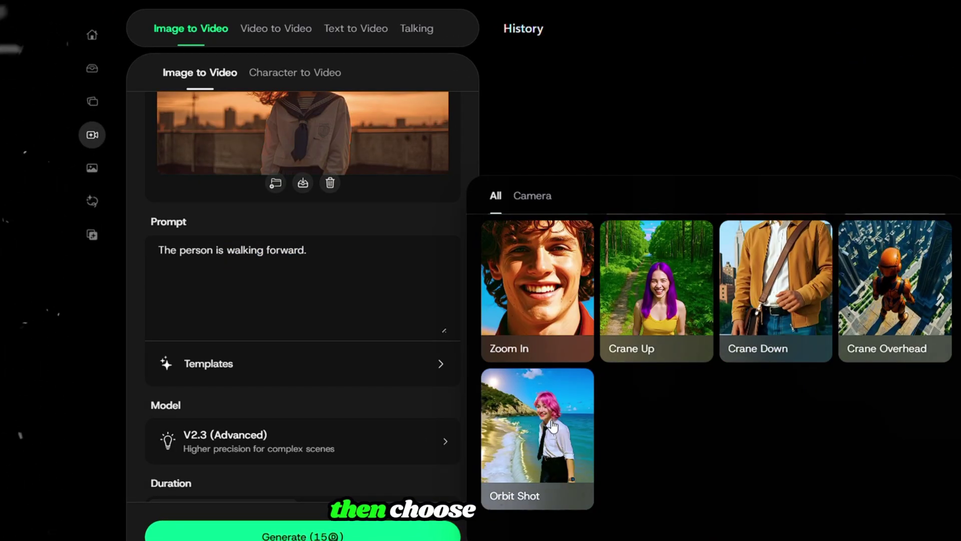
left_click(670, 306)
scroll(281, 237, "down", 5)
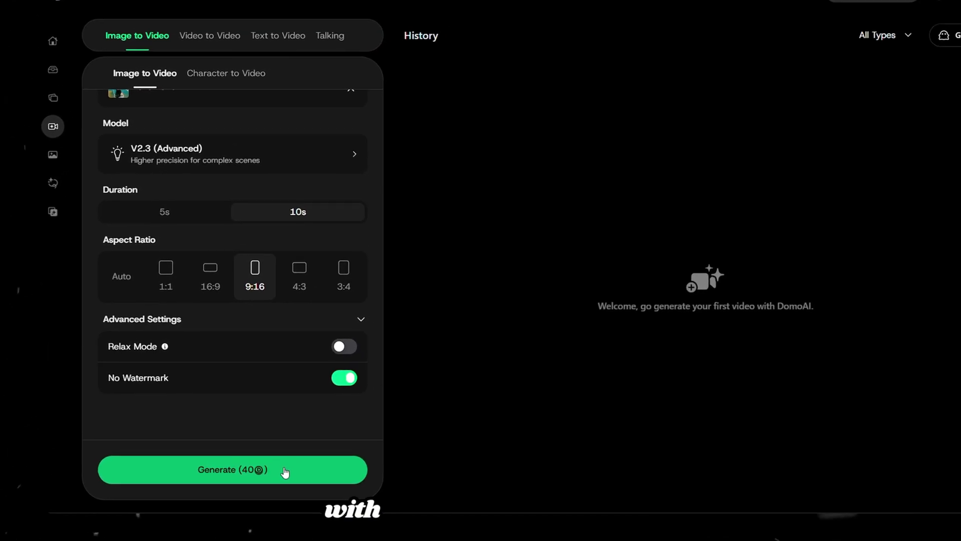
left_click(252, 482)
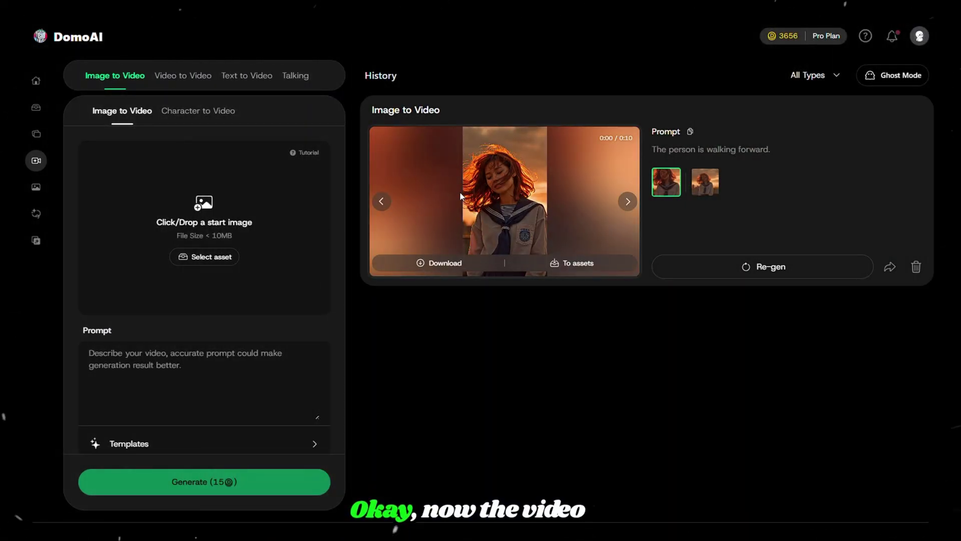
- Play the generated walking video from History
left_click(460, 197)
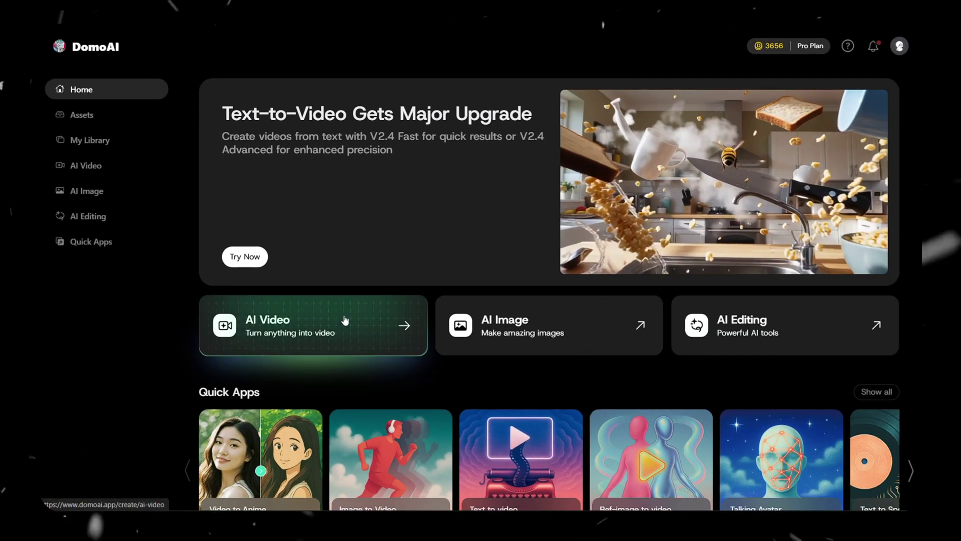
- Upload the sample 1 clip into AI Video's Video to Video tab
left_click(345, 320)
left_click(206, 83)
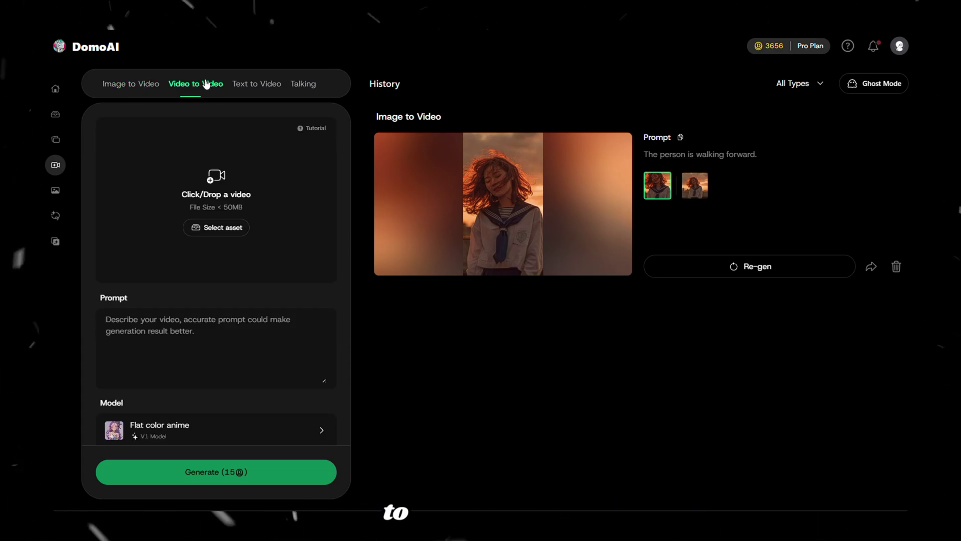
left_click(217, 174)
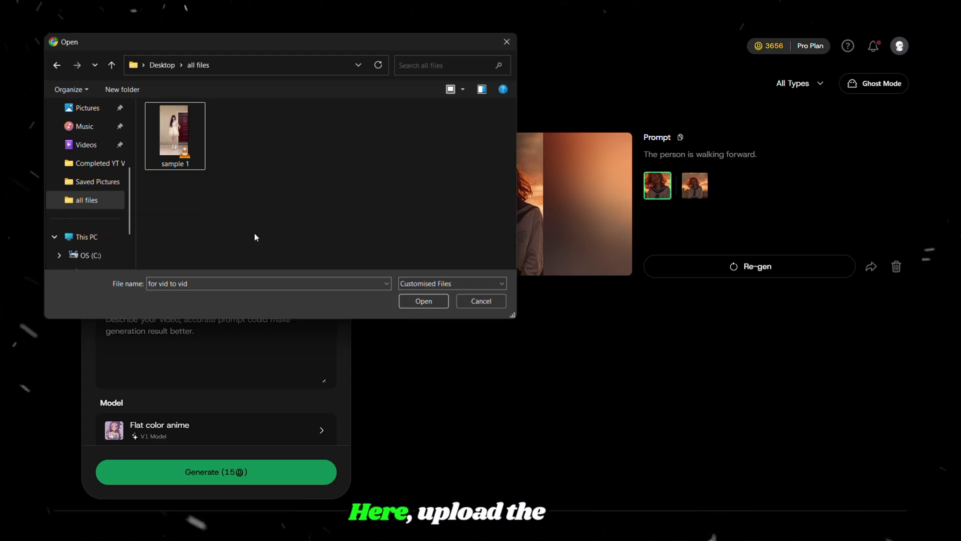
left_click(163, 142)
left_click(415, 296)
- Enter the prompt 'A women dancing' for the uploaded clip
left_click(176, 275)
type("A ")
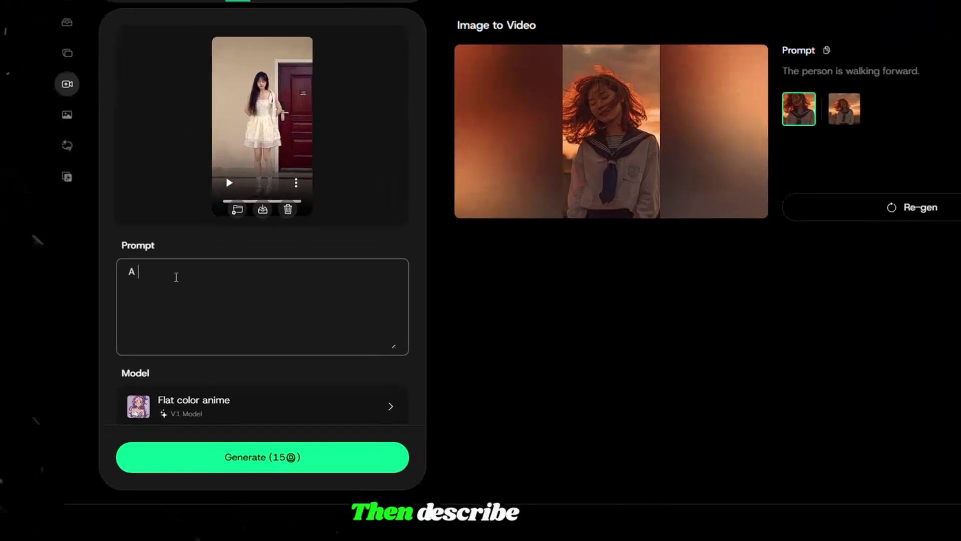
type("women")
scroll(246, 284, "down", 3)
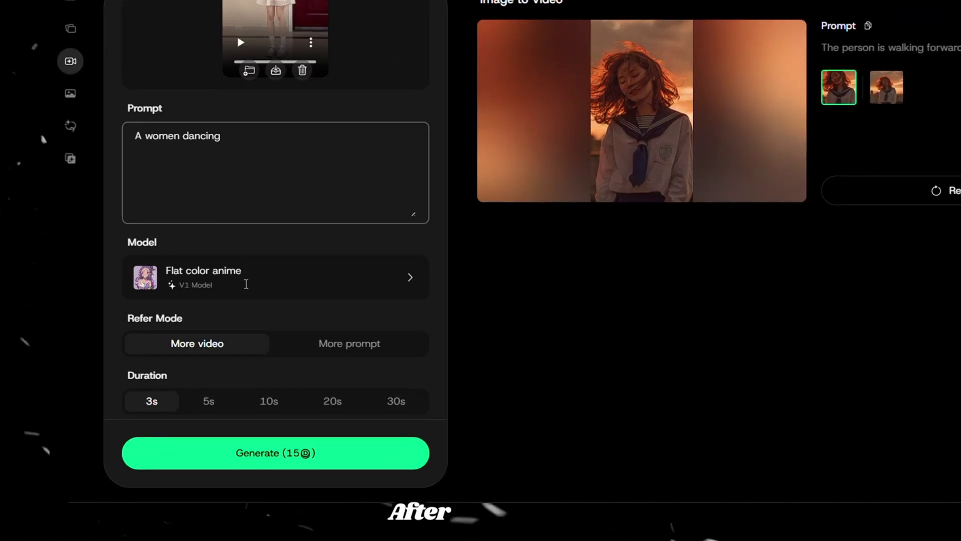
scroll(246, 289, "down", 2)
- Replace Flat color anime with the Japanese anime (V2 Model) style
left_click(283, 194)
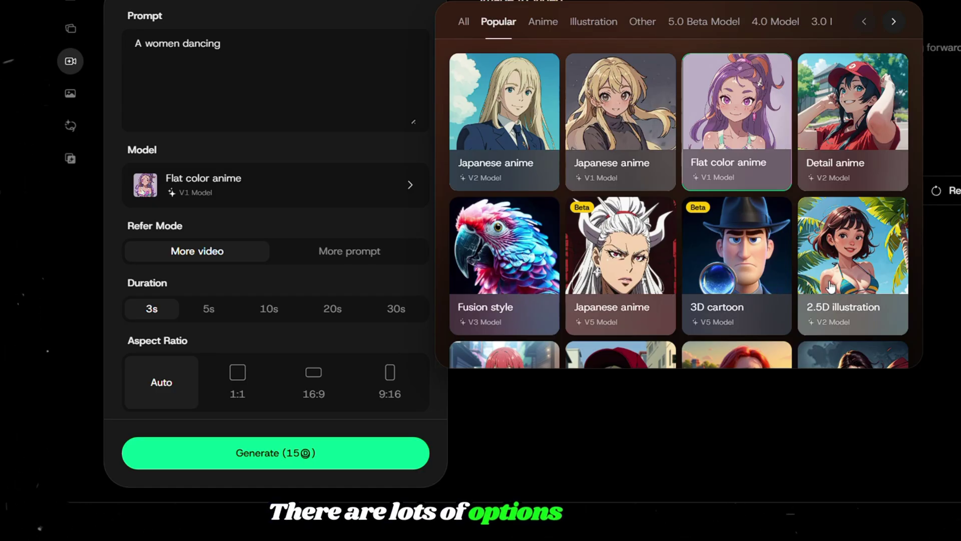
scroll(830, 287, "down", 7)
scroll(810, 263, "down", 6)
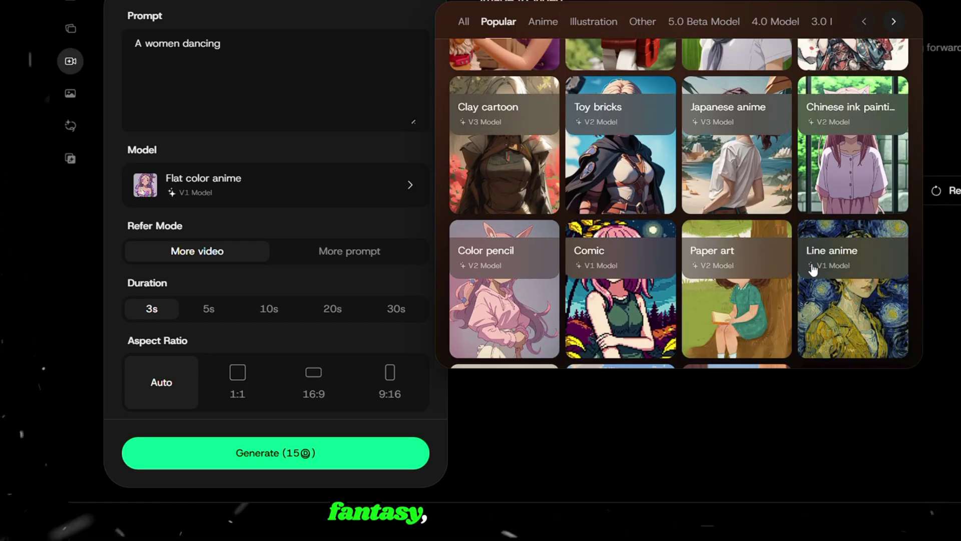
scroll(812, 265, "up", 15)
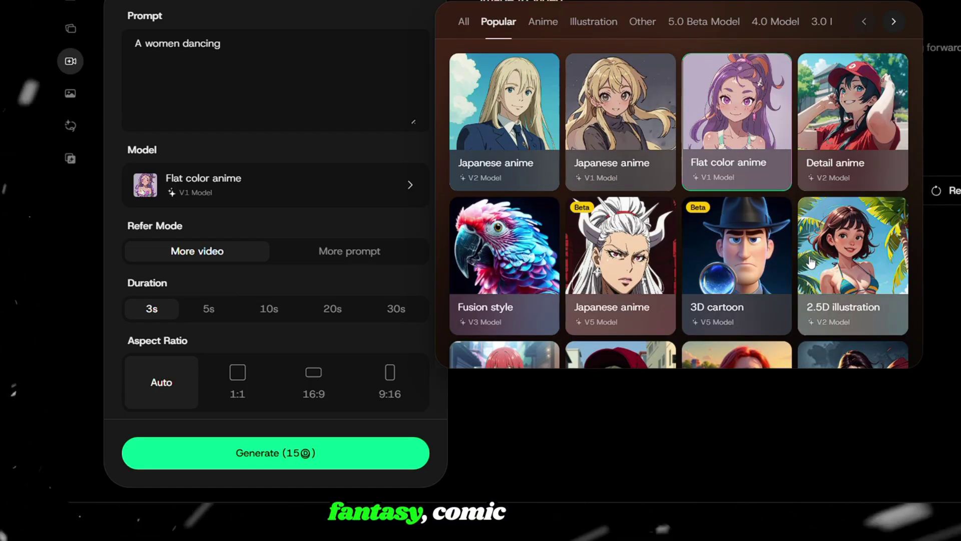
left_click(520, 131)
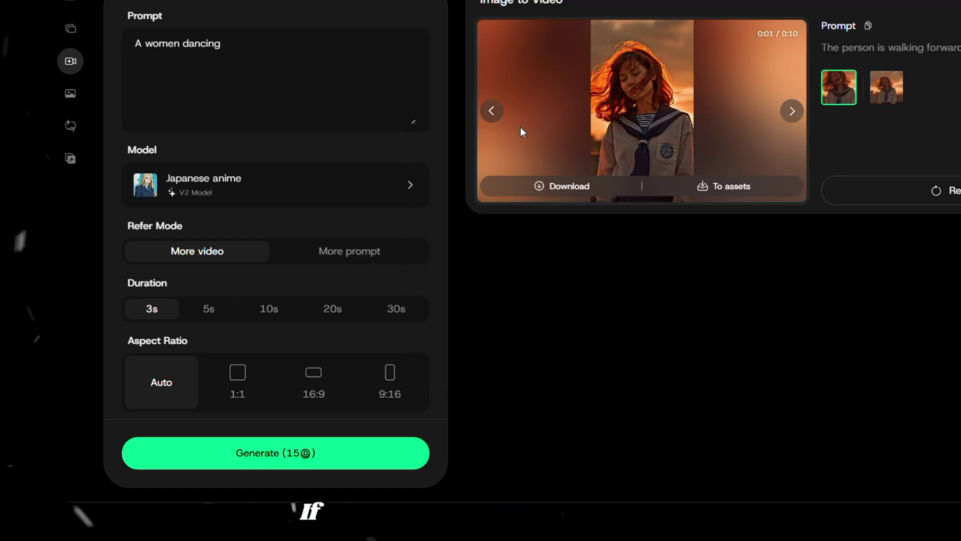
- Set 10s and 9:16, toggle Relax Mode, and generate the anime dance conversion
scroll(374, 213, "down", 2)
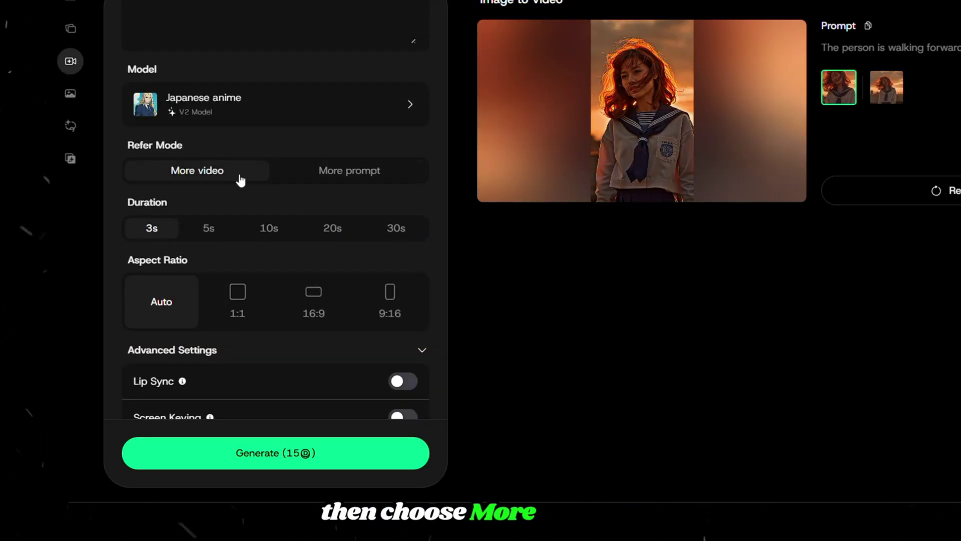
scroll(241, 180, "down", 3)
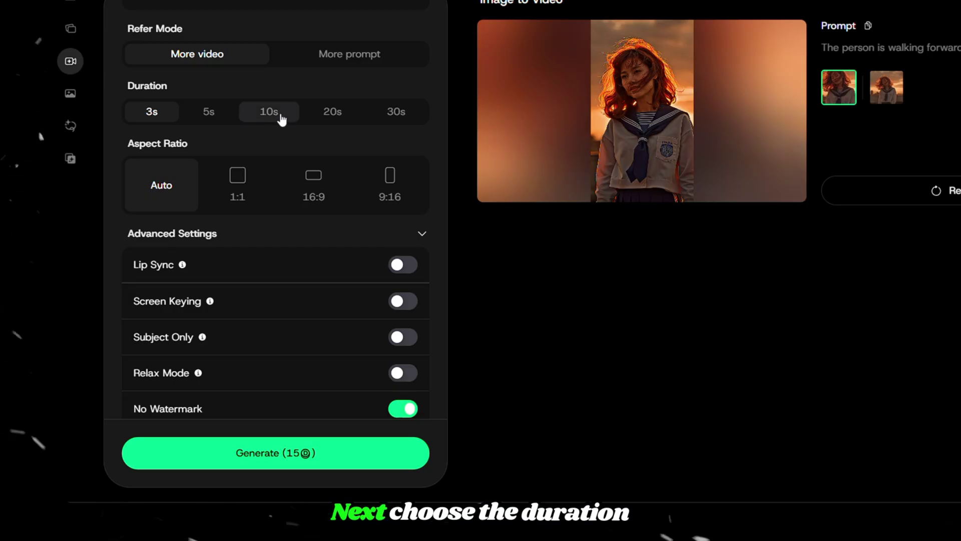
scroll(391, 165, "down", 2)
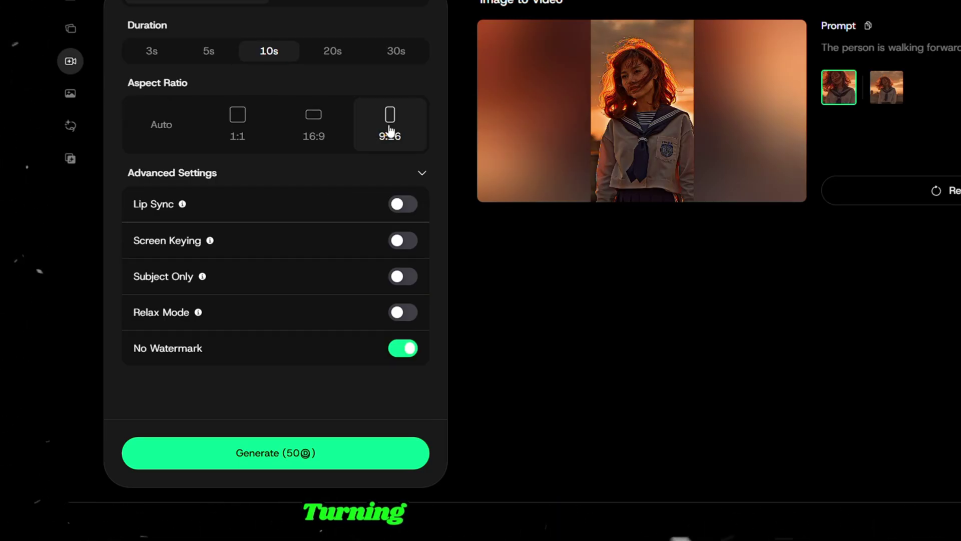
mouse_move(182, 204)
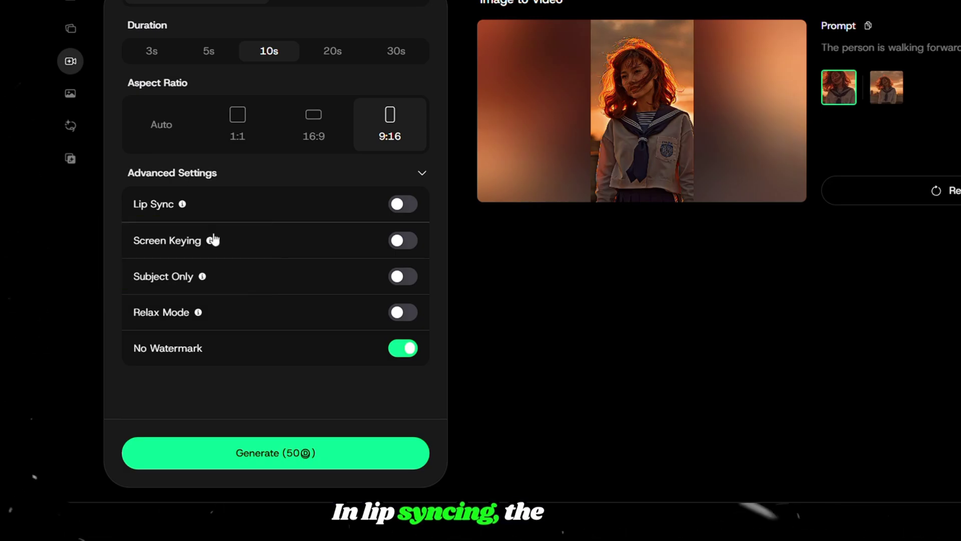
mouse_move(211, 245)
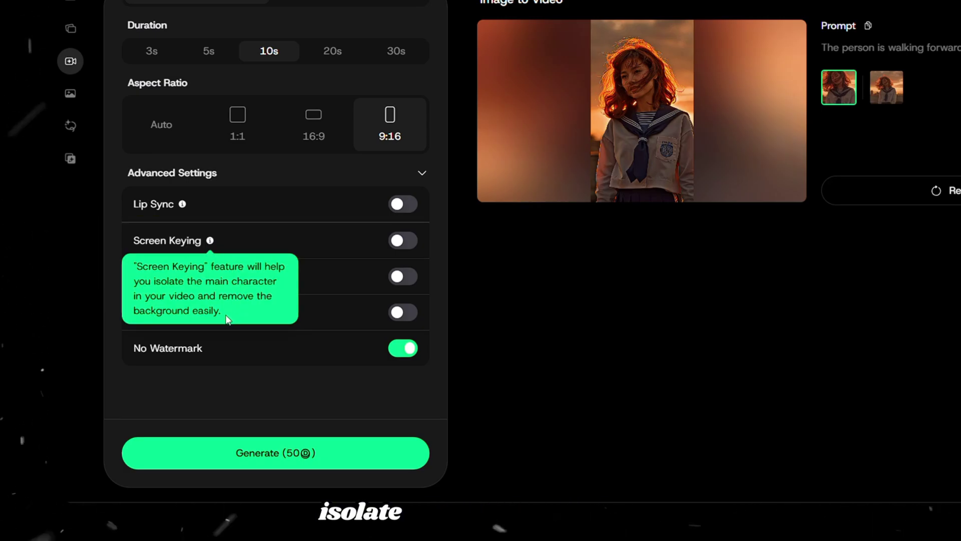
mouse_move(202, 278)
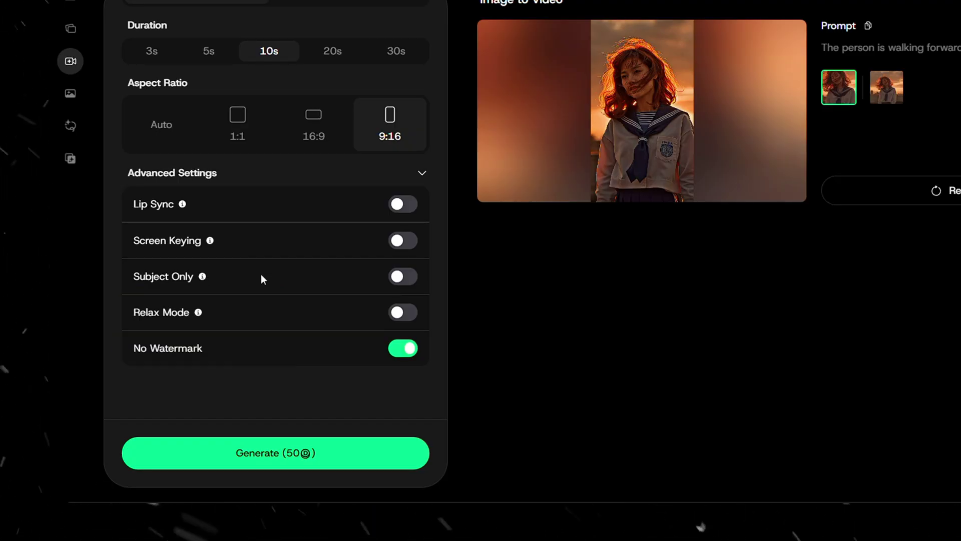
mouse_move(196, 320)
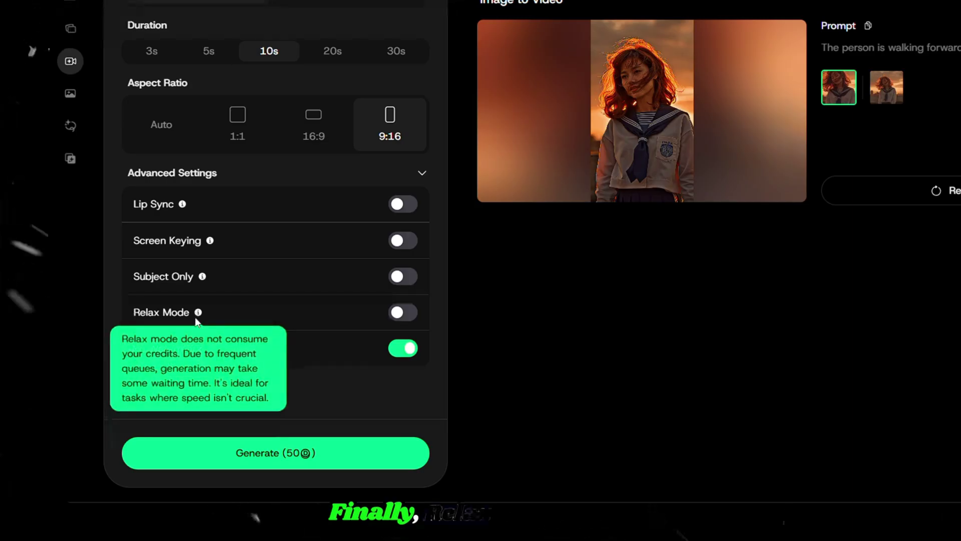
left_click(402, 314)
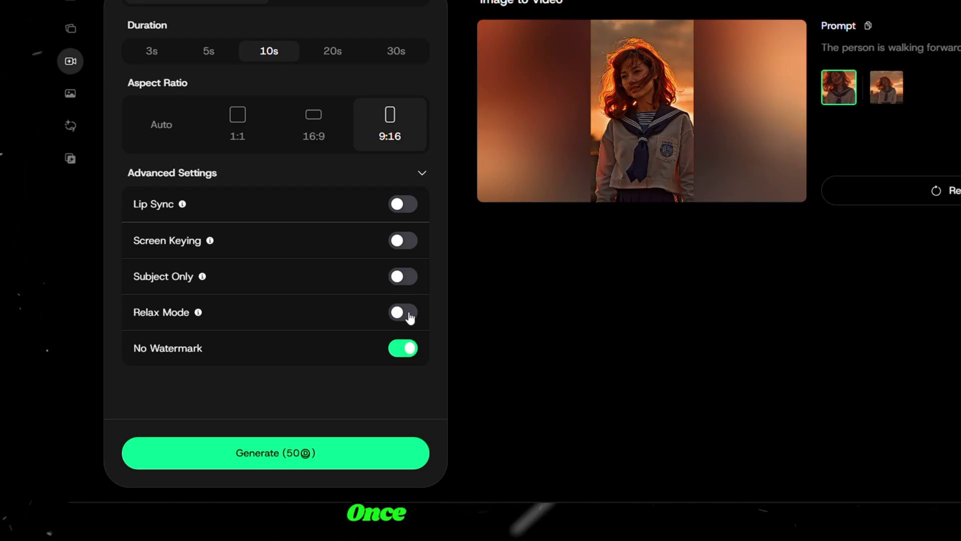
left_click(309, 454)
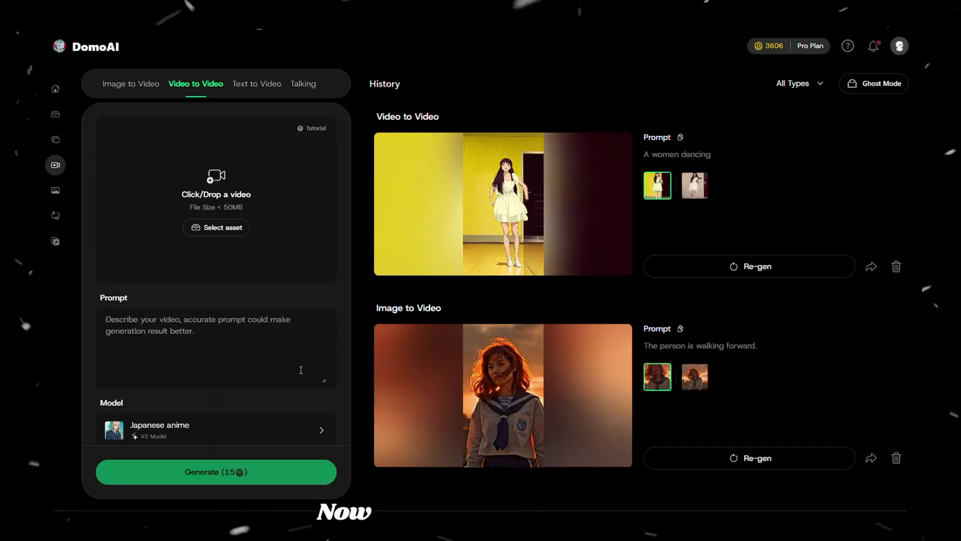
- Upload the dance video, enable Subject Only, generate, and view the Upscale choices
left_click(233, 175)
double_click(162, 130)
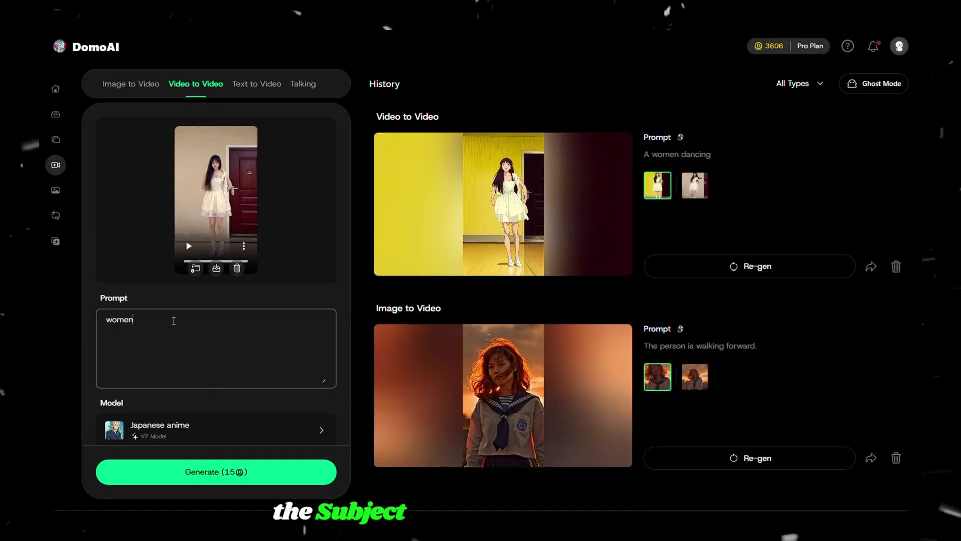
scroll(218, 285, "down", 6)
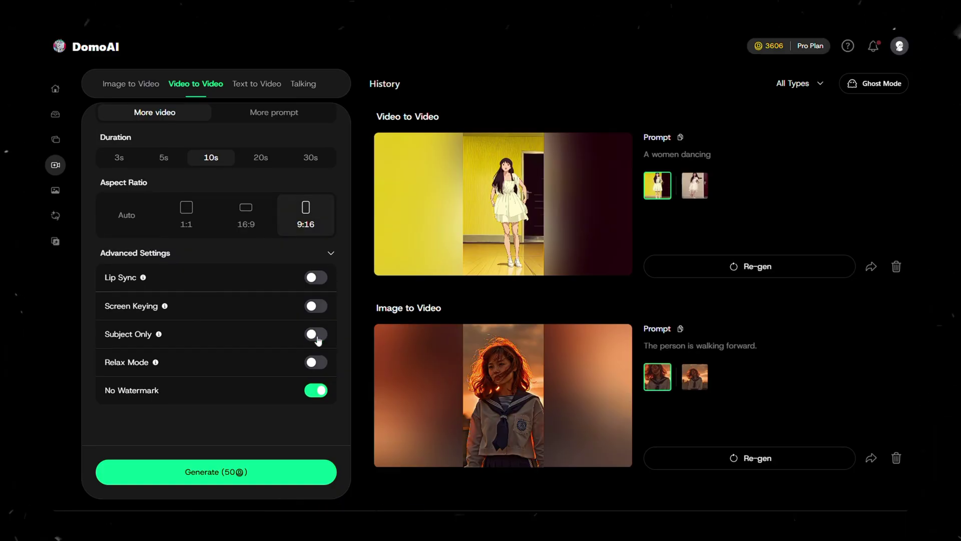
left_click(316, 333)
left_click(216, 472)
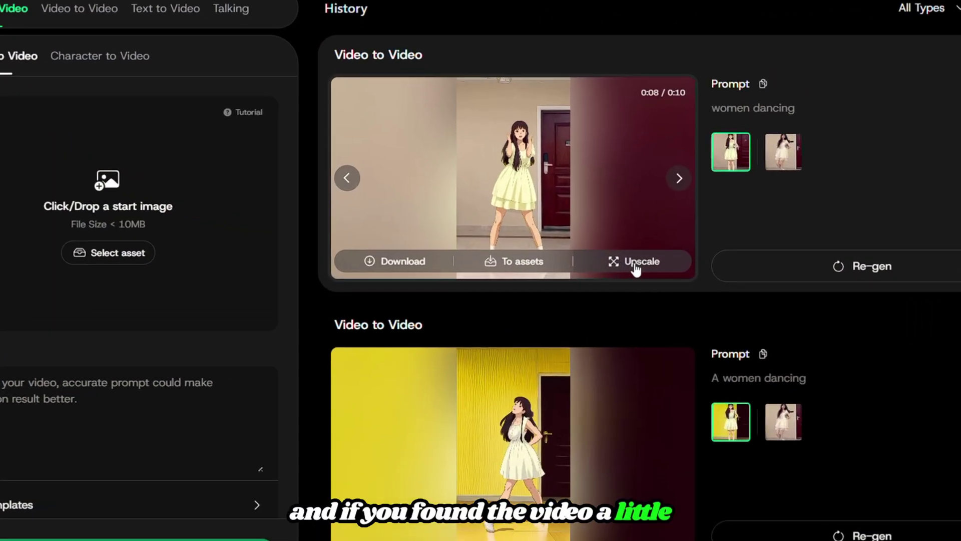
left_click(589, 266)
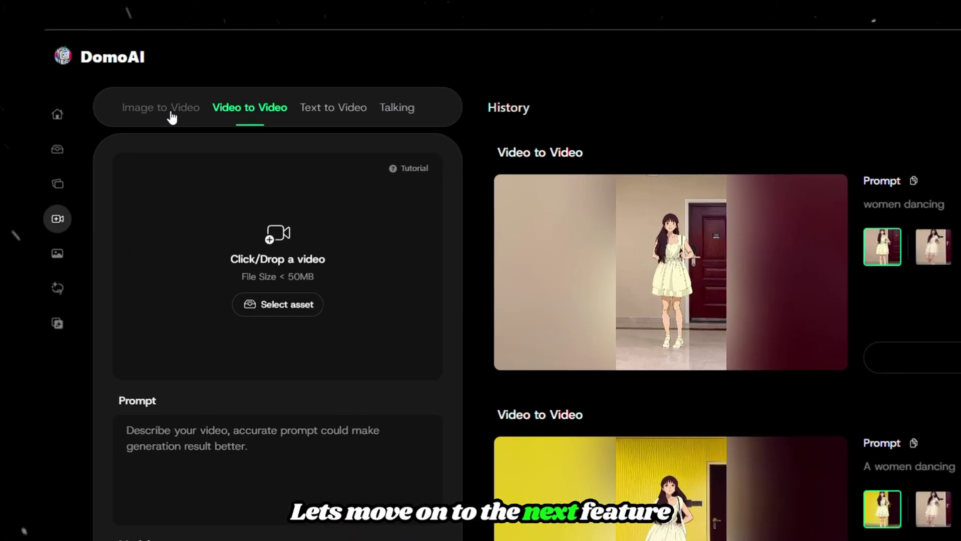
- Upload the snake portrait as the Image to Video start image with the Kissing Screen template
left_click(172, 117)
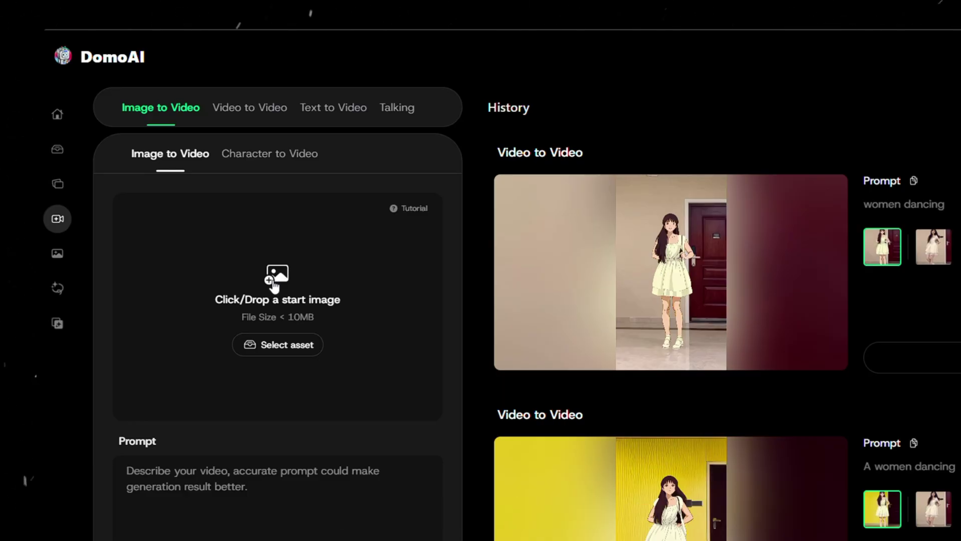
left_click(277, 345)
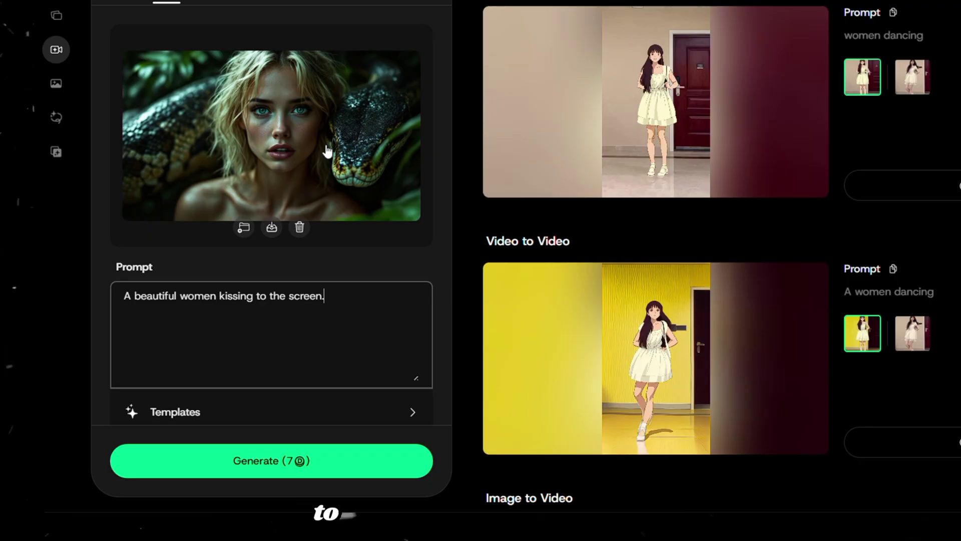
scroll(360, 315, "down", 5)
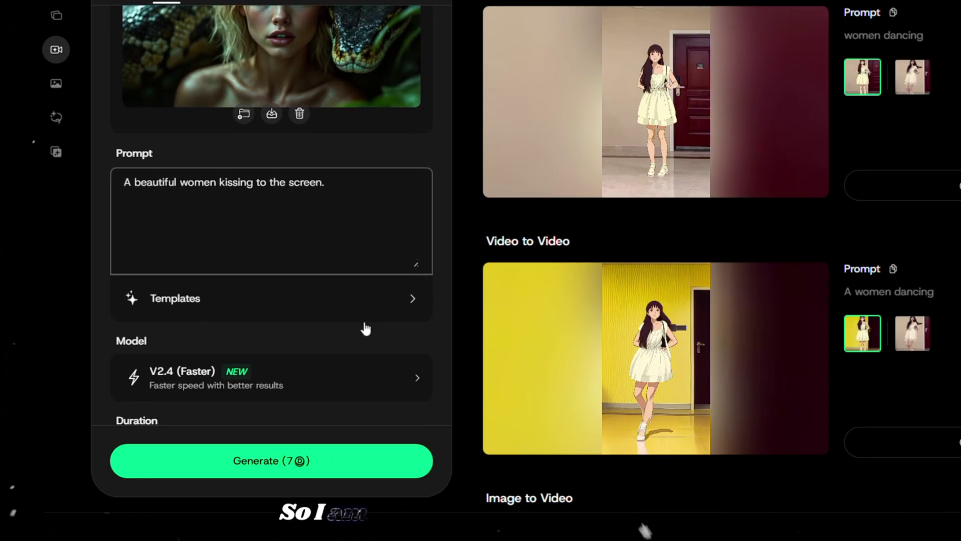
left_click(298, 184)
scroll(540, 342, "down", 3)
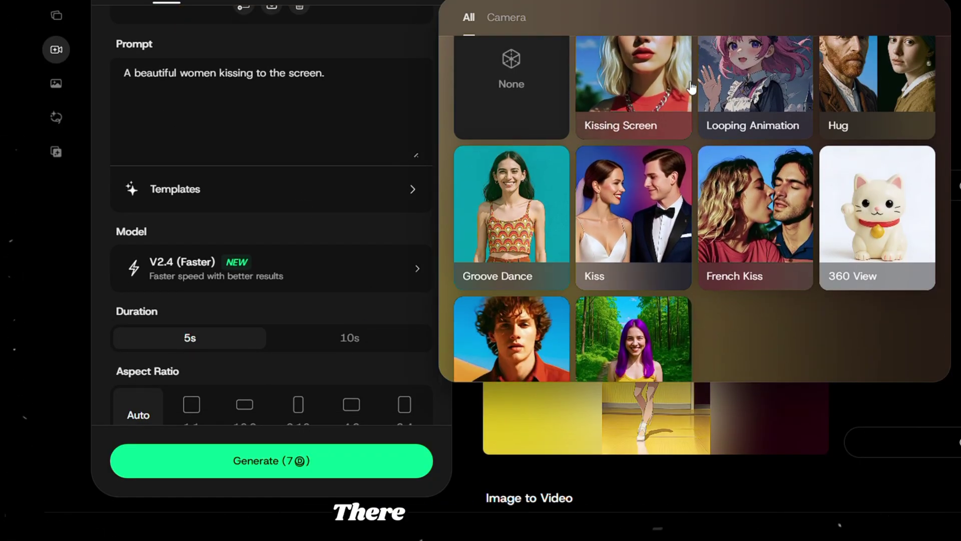
scroll(541, 343, "up", 3)
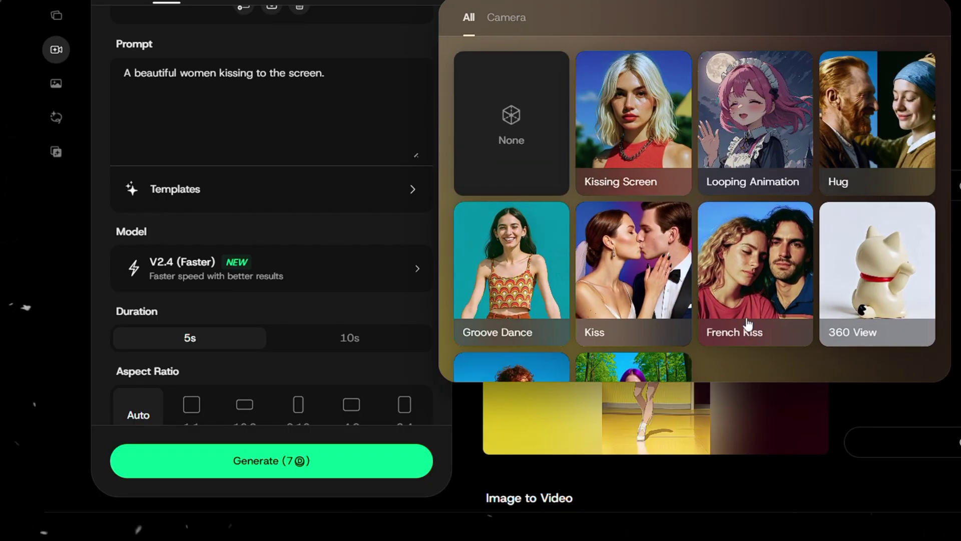
left_click(626, 107)
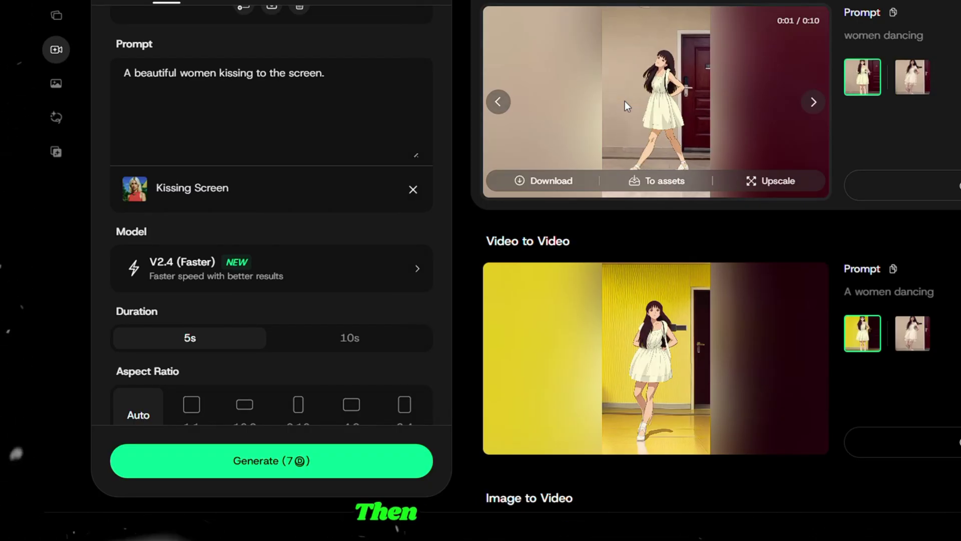
- Choose the V2.4 (Advanced) model at 10s and 16:9, and generate the kissing video
left_click(391, 275)
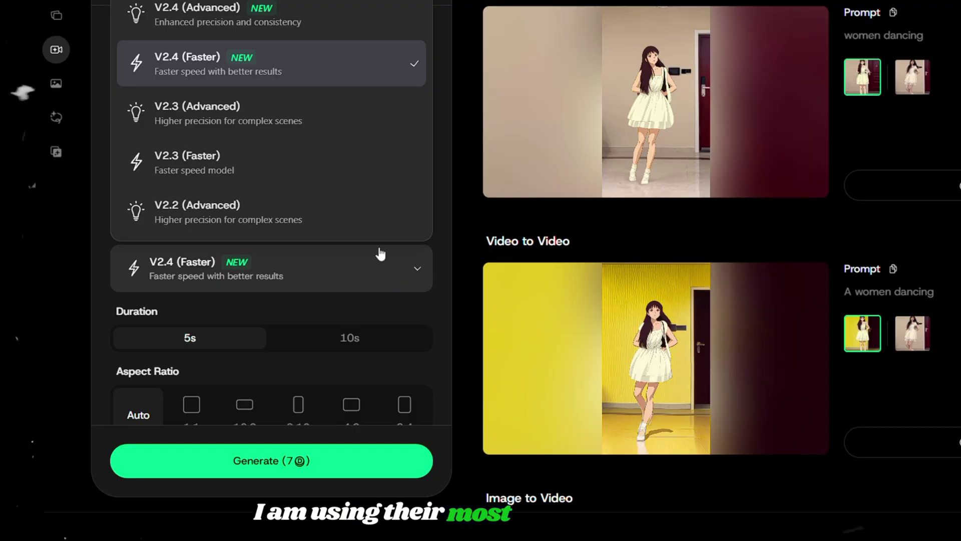
left_click(265, 29)
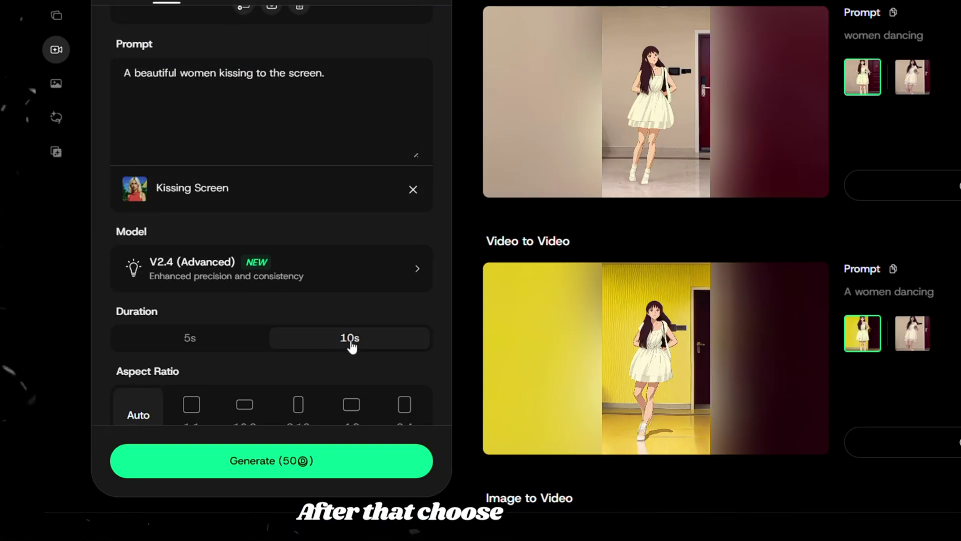
scroll(352, 346, "down", 3)
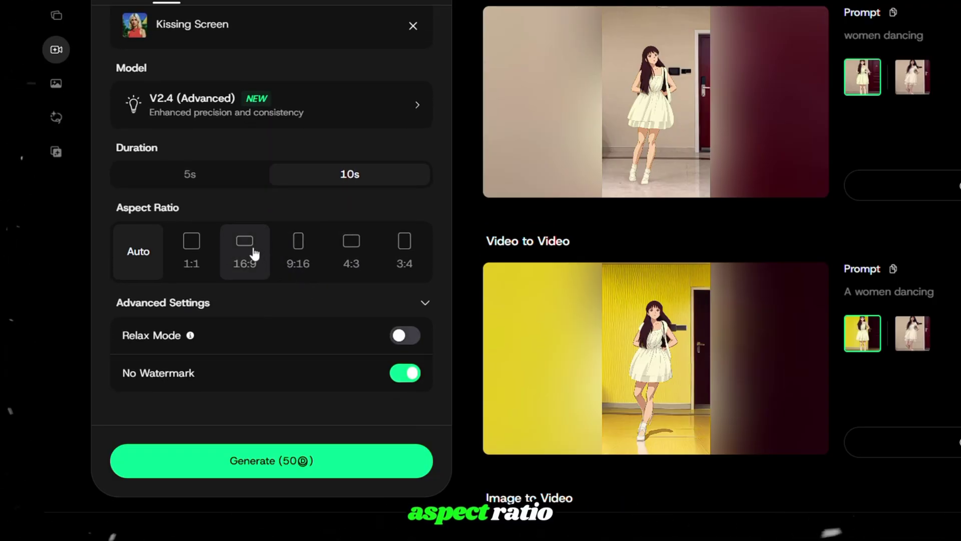
scroll(256, 260, "down", 1)
left_click(307, 454)
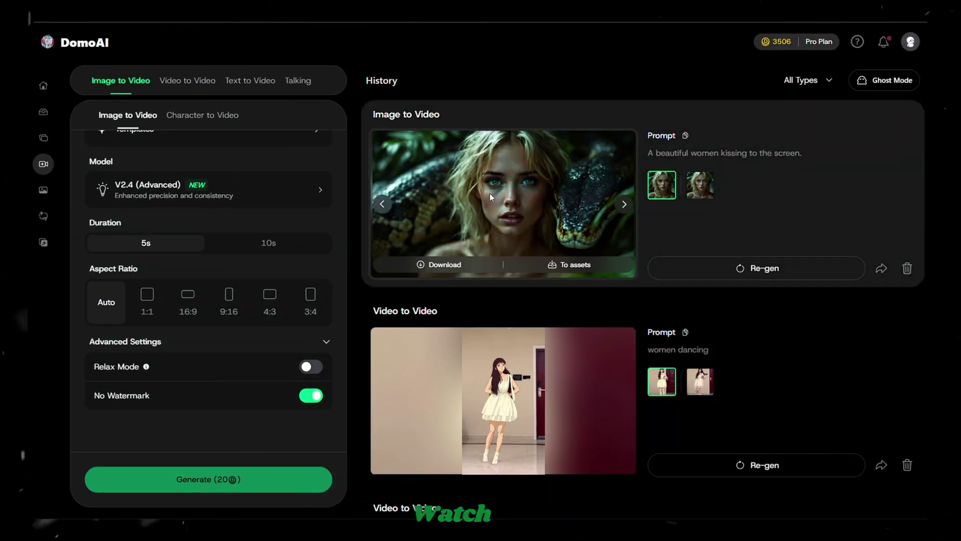
- Open the finished snake-portrait kissing video in a large preview
left_click(490, 193)
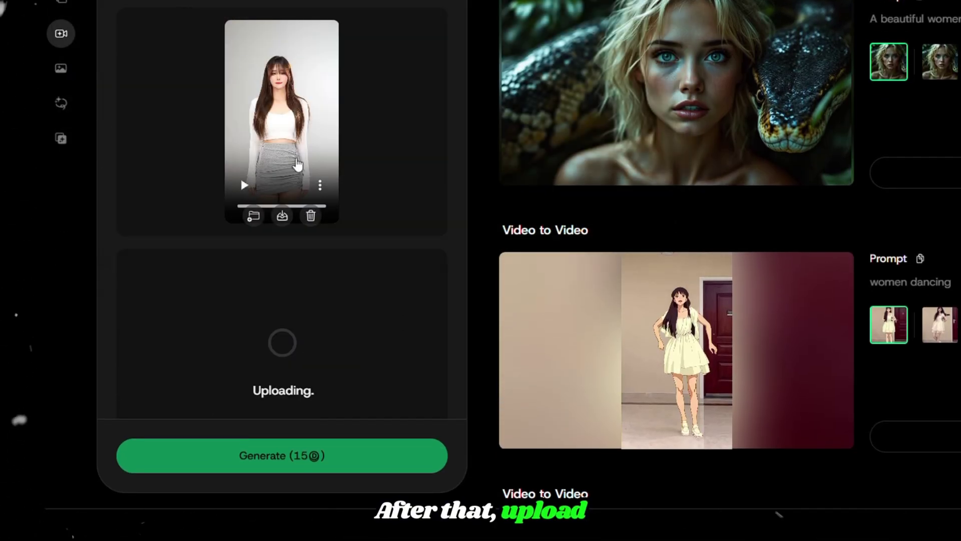
- Enter the character prompt and keep Japanese anime V4 as the animation style
scroll(365, 350, "down", 5)
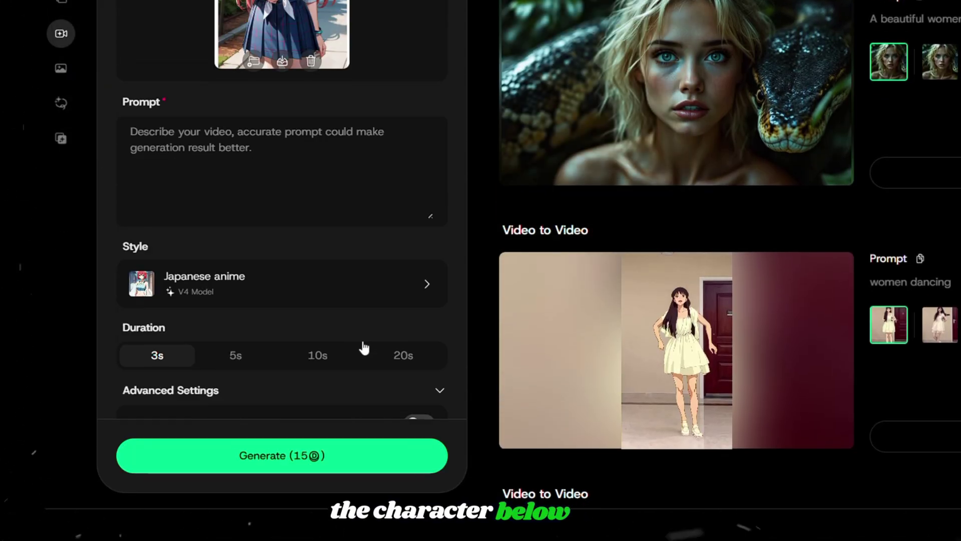
left_click(226, 318)
type("A beautiful girl dancing")
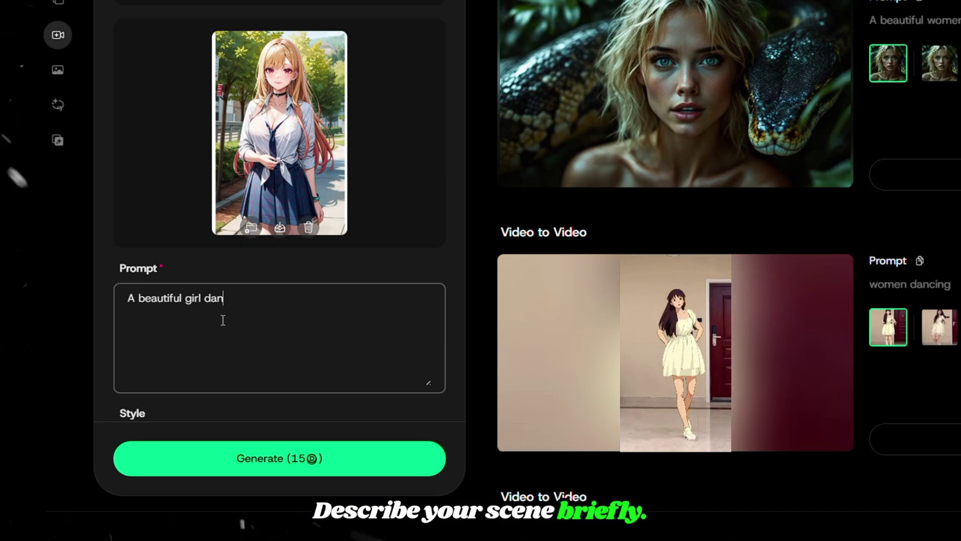
scroll(223, 320, "down", 5)
left_click(244, 210)
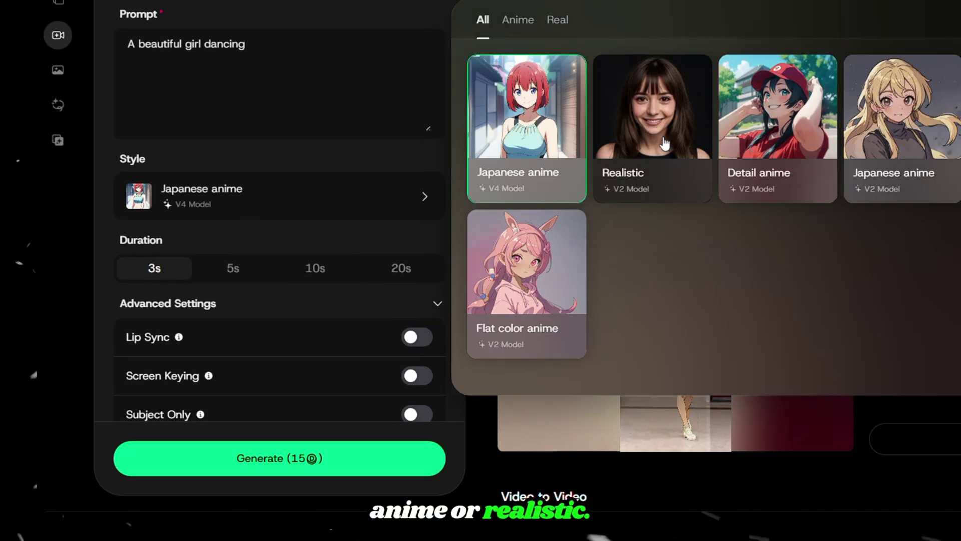
left_click(542, 135)
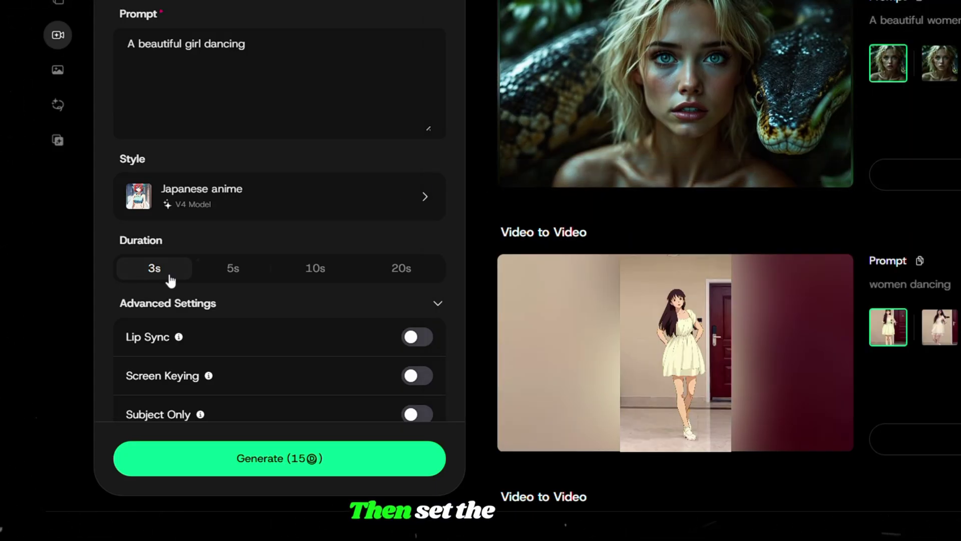
scroll(291, 274, "down", 3)
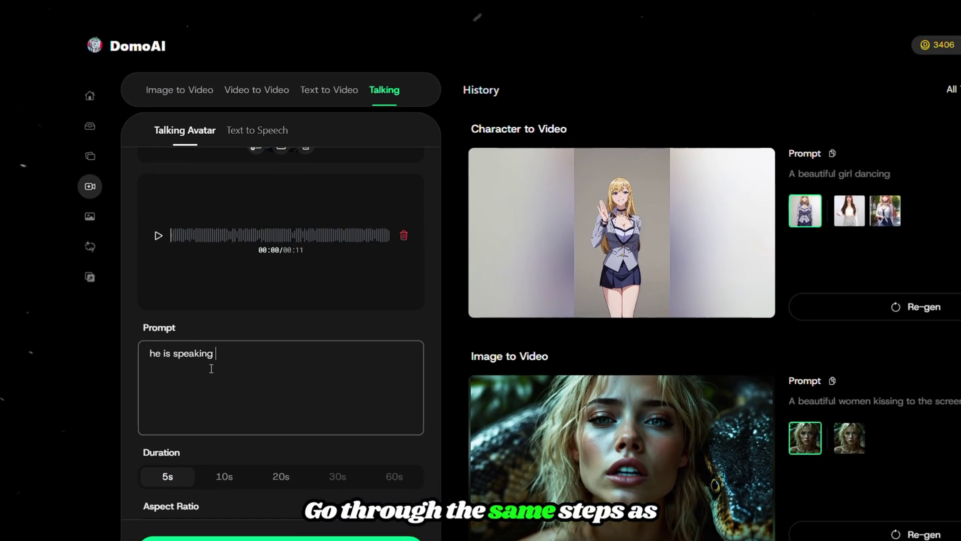
- Complete the prompt 'he is speaking harsh', set the aspect ratio, generate the avatar video and preview it
type("harsh")
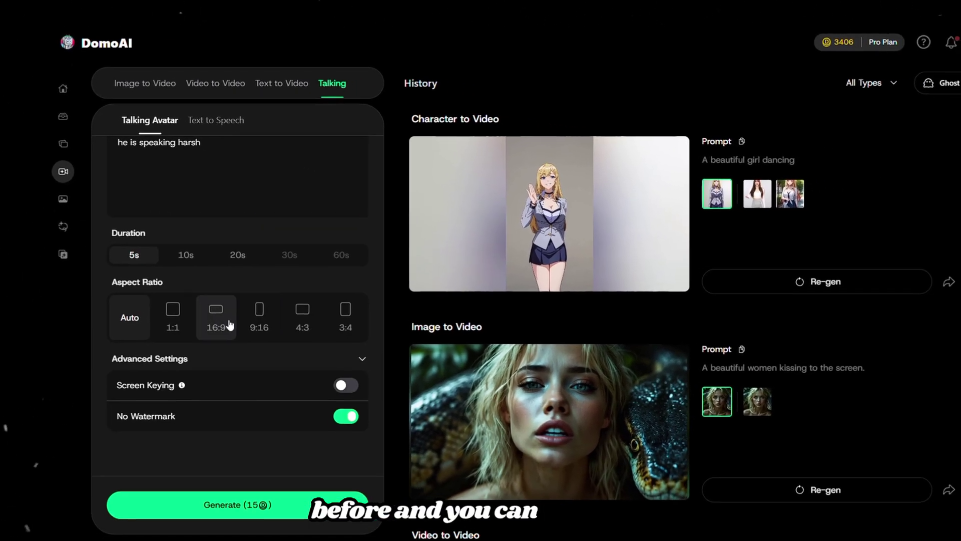
left_click(259, 317)
left_click(221, 487)
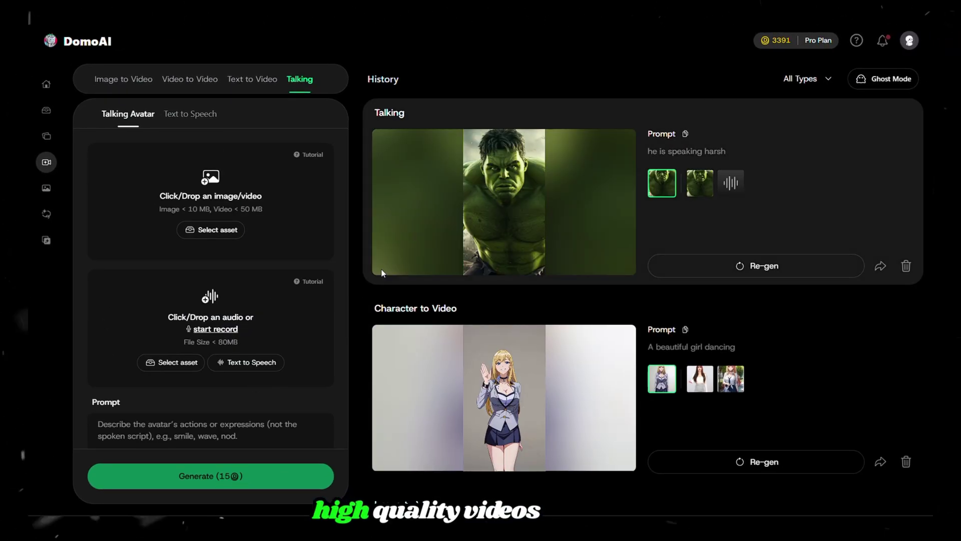
left_click(491, 210)
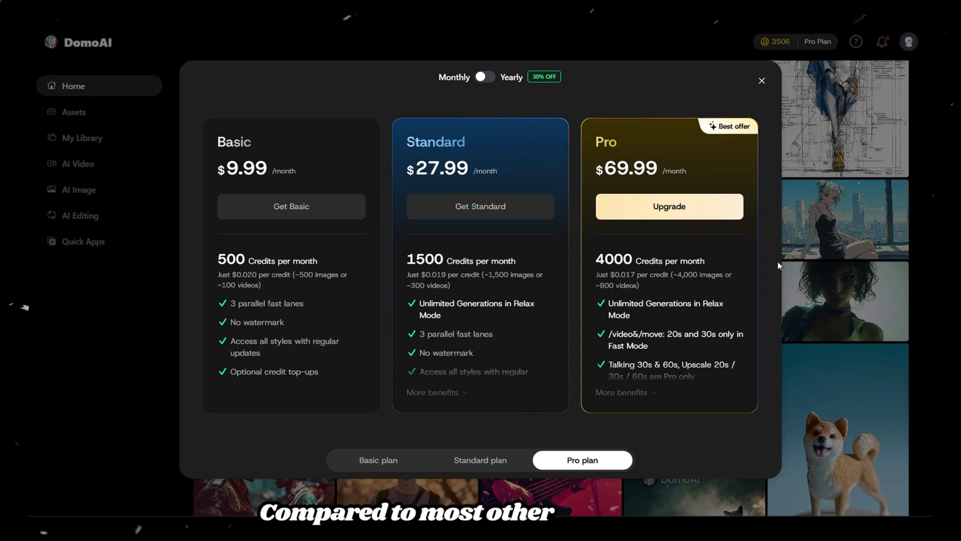
- Scroll the pricing dialog down to the Pro plan's Monthly Credits, e.g. 800 Image to Video clips
scroll(769, 272, "down", 4)
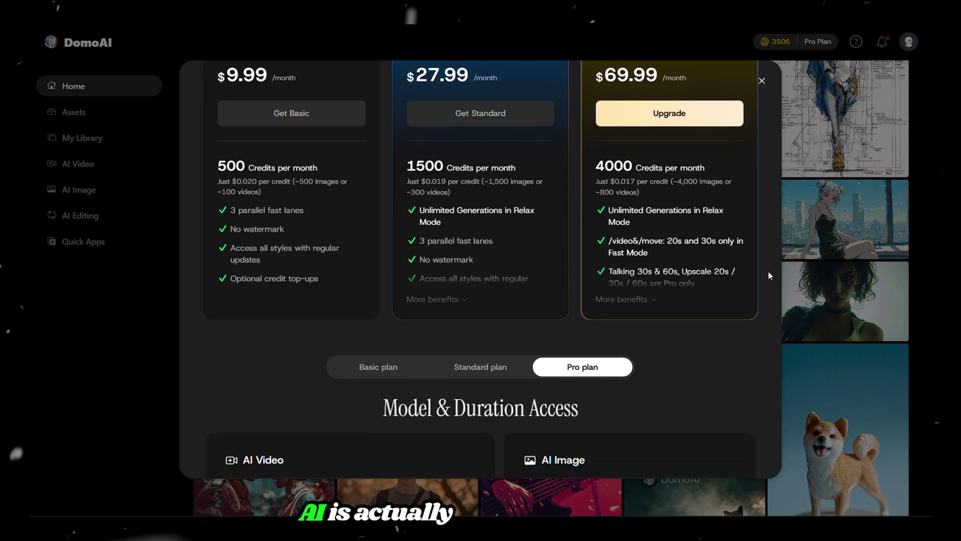
scroll(770, 275, "down", 4)
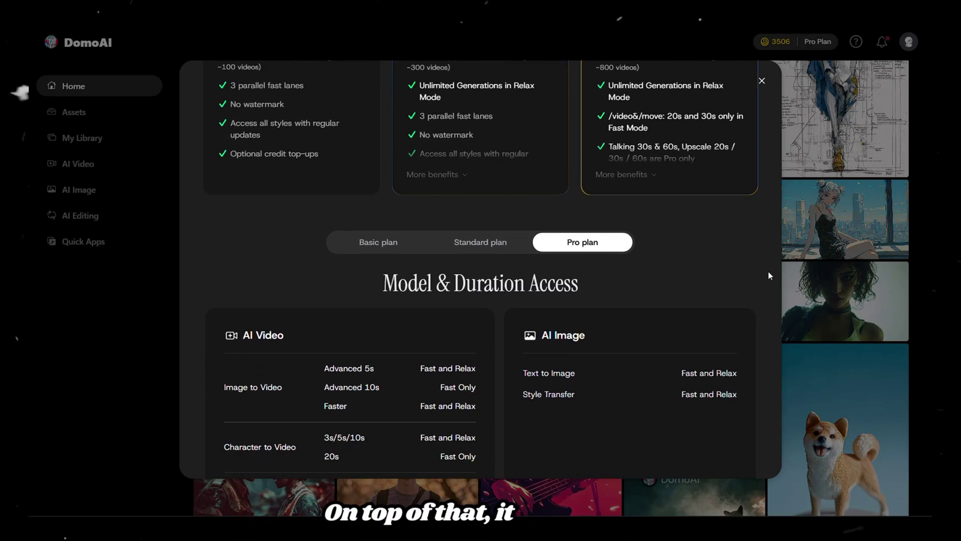
scroll(770, 275, "down", 4)
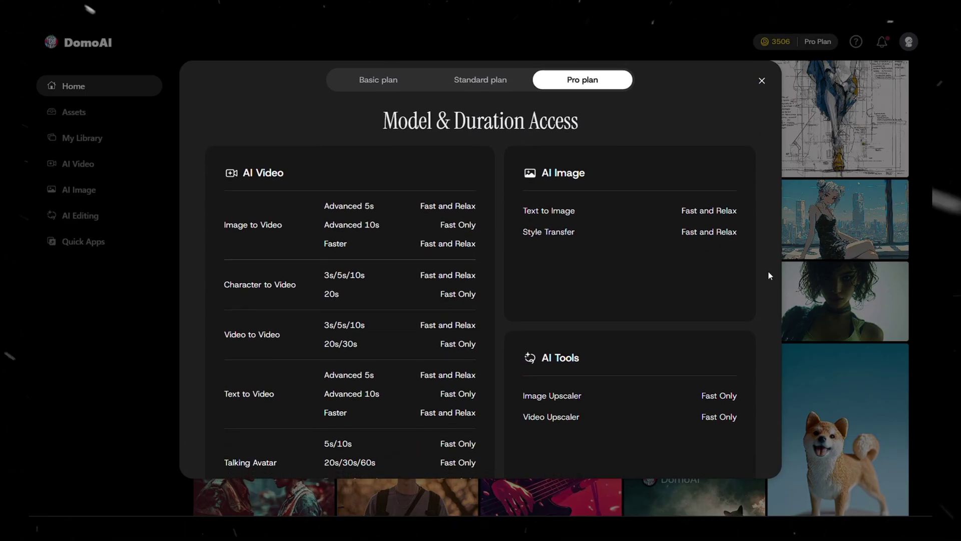
scroll(769, 275, "down", 3)
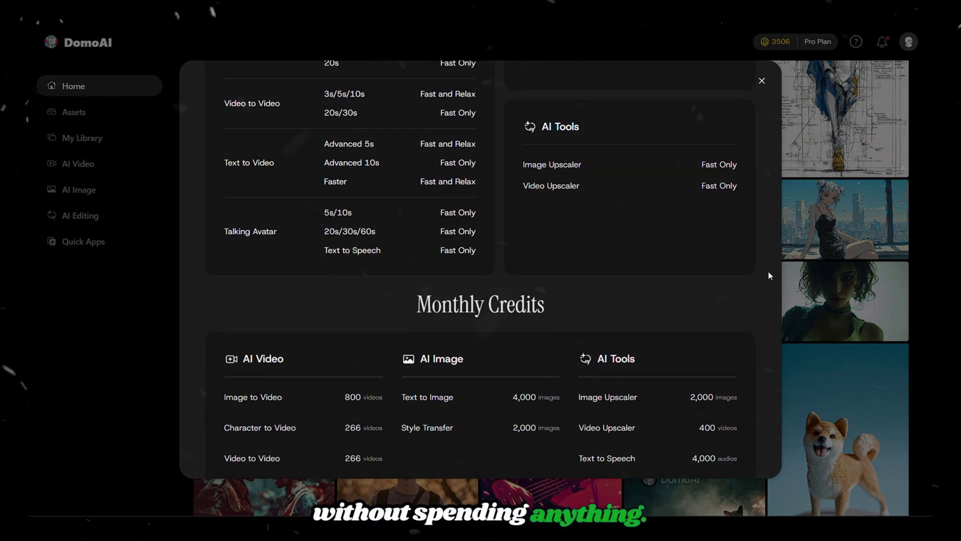